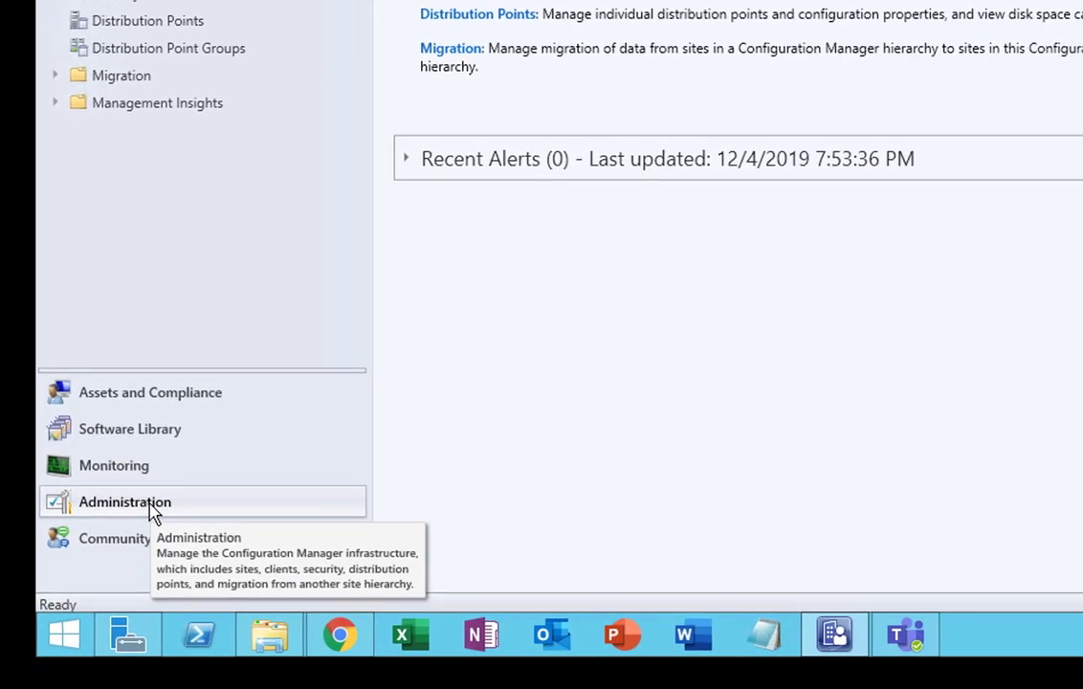
# Step: Show the Sites list under Site Configuration in Administration, displaying primary site PRI
pyautogui.click(151, 513)
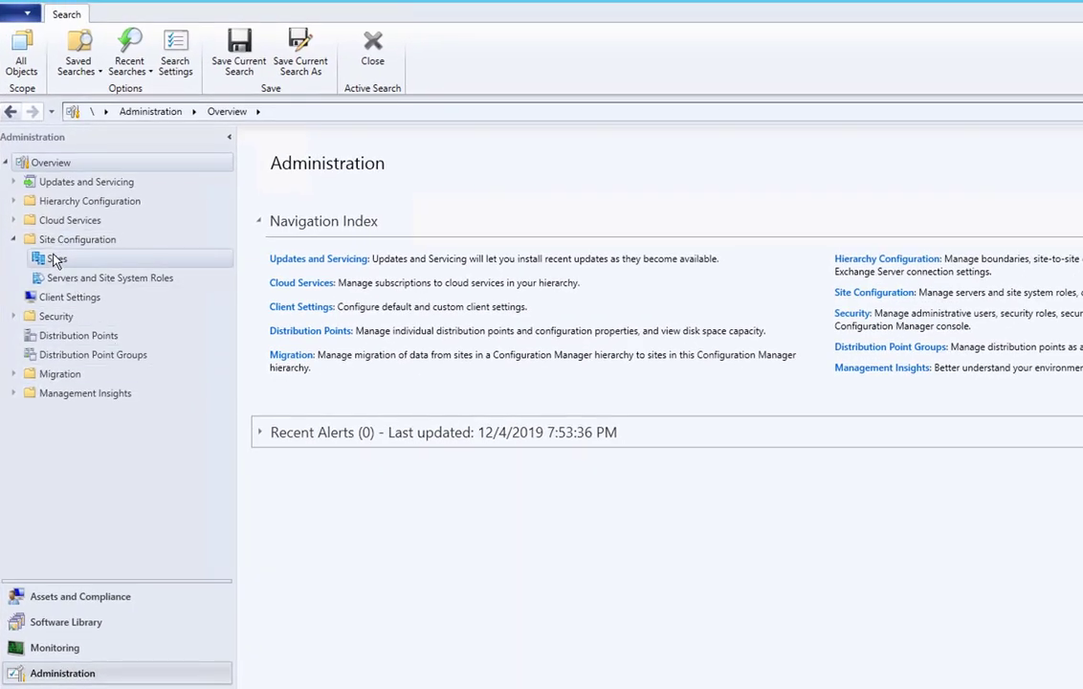
pyautogui.click(55, 260)
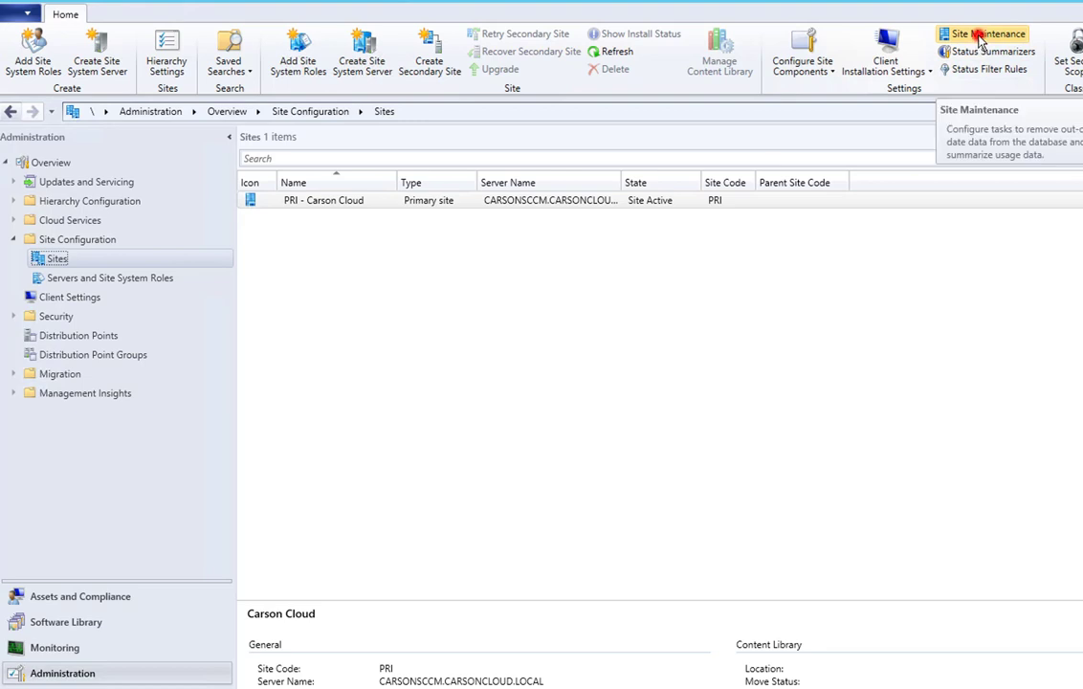
# Step: Open the Backup Site Server task properties from the Site Maintenance list
pyautogui.click(980, 35)
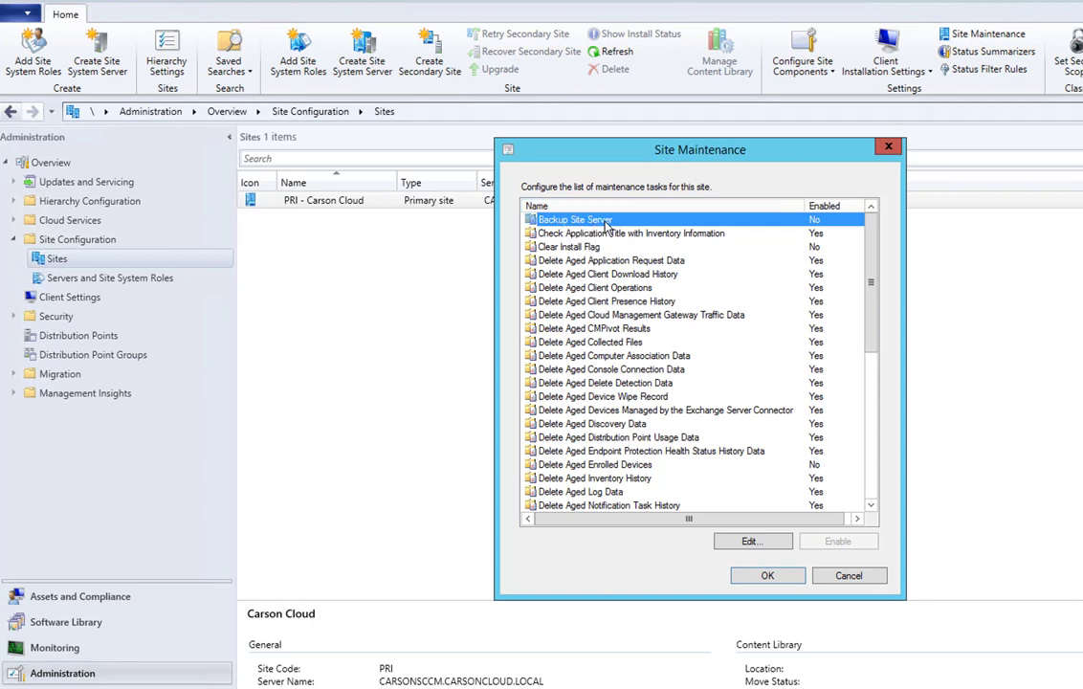
pyautogui.click(571, 218)
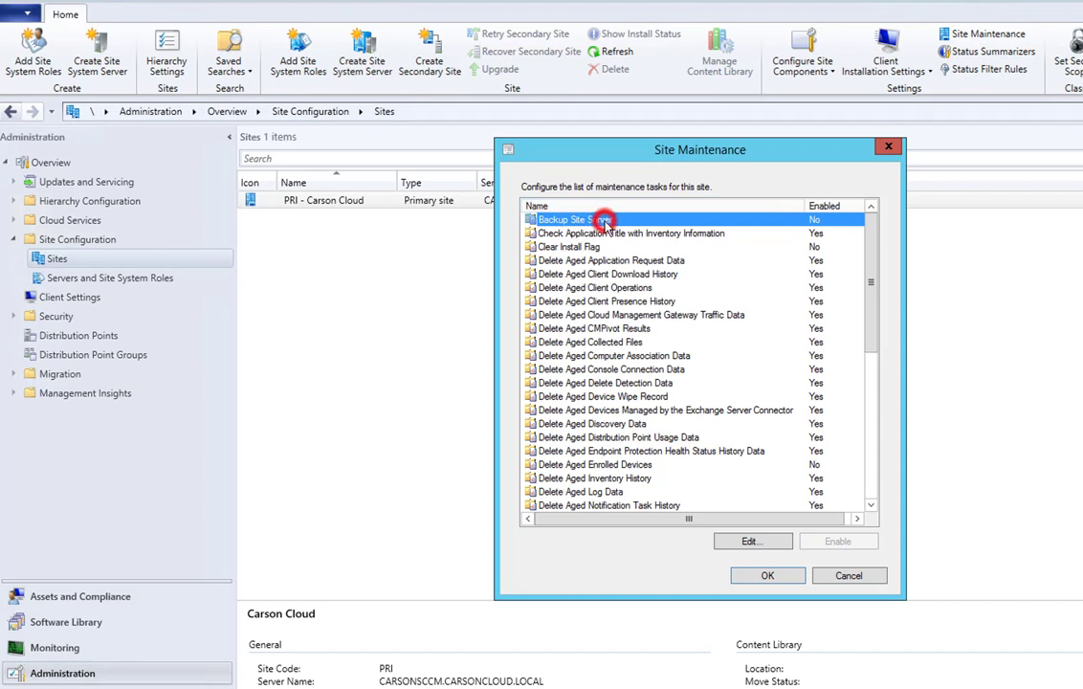
pyautogui.click(751, 541)
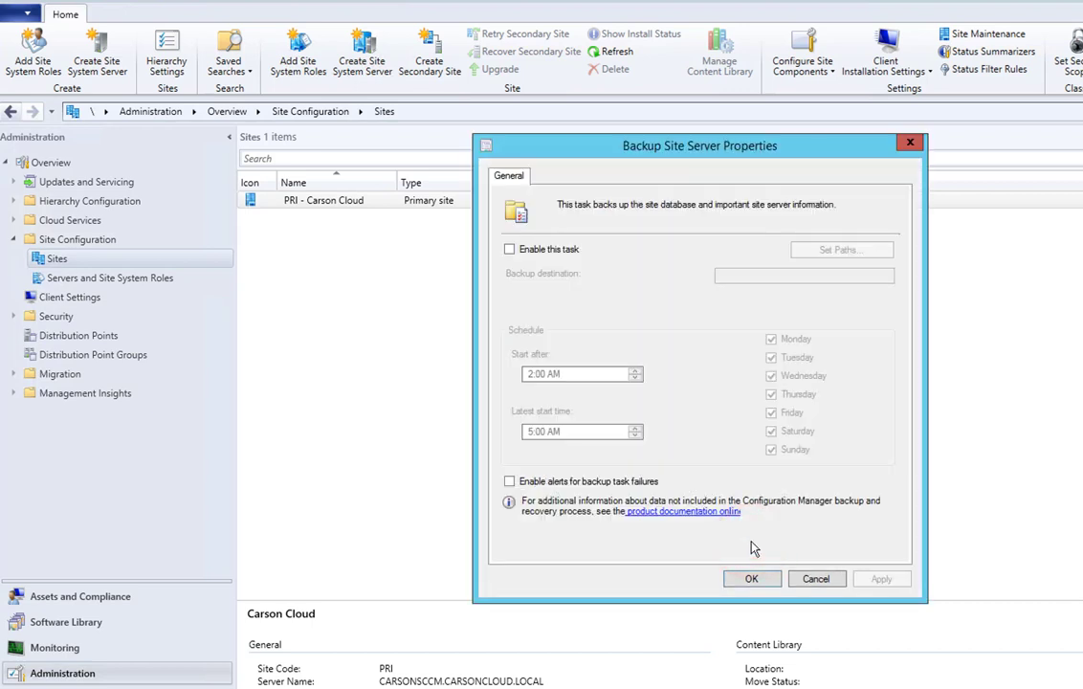
# Step: Enable the Backup Site Server task and set its backup path type to Network path (UNC name)
pyautogui.click(510, 249)
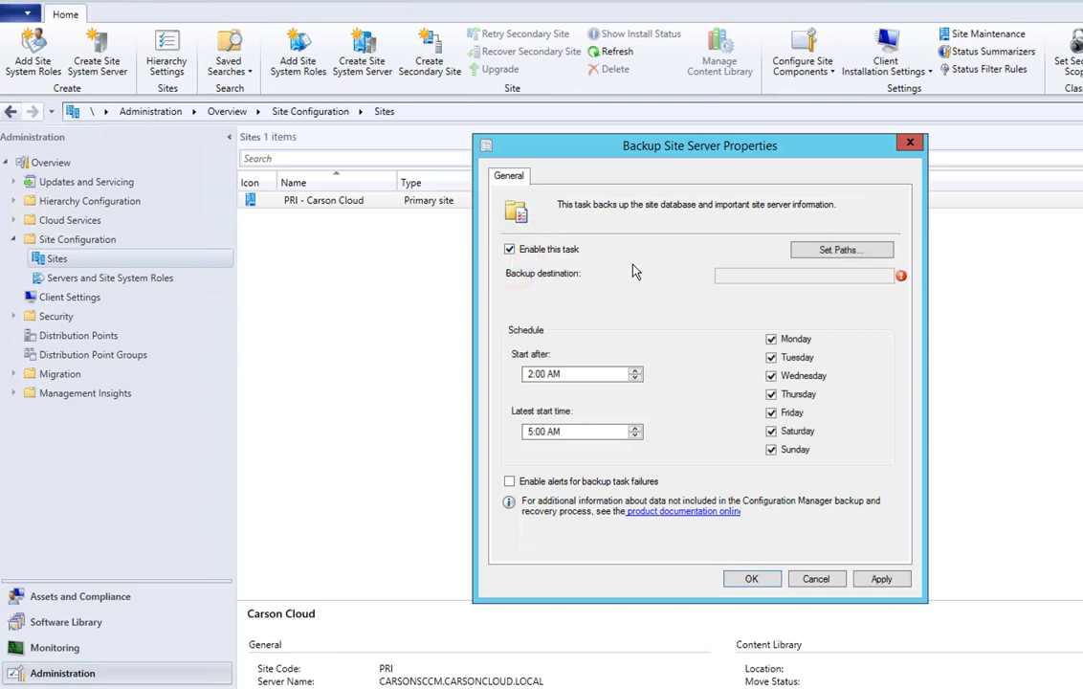
pyautogui.click(820, 251)
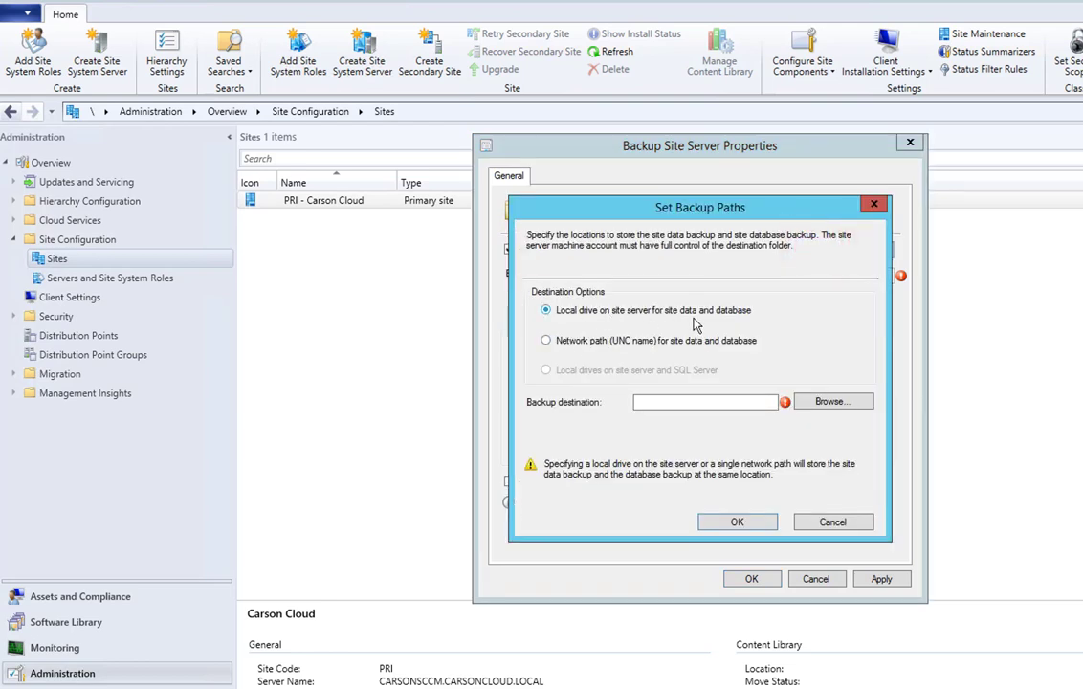
pyautogui.click(545, 341)
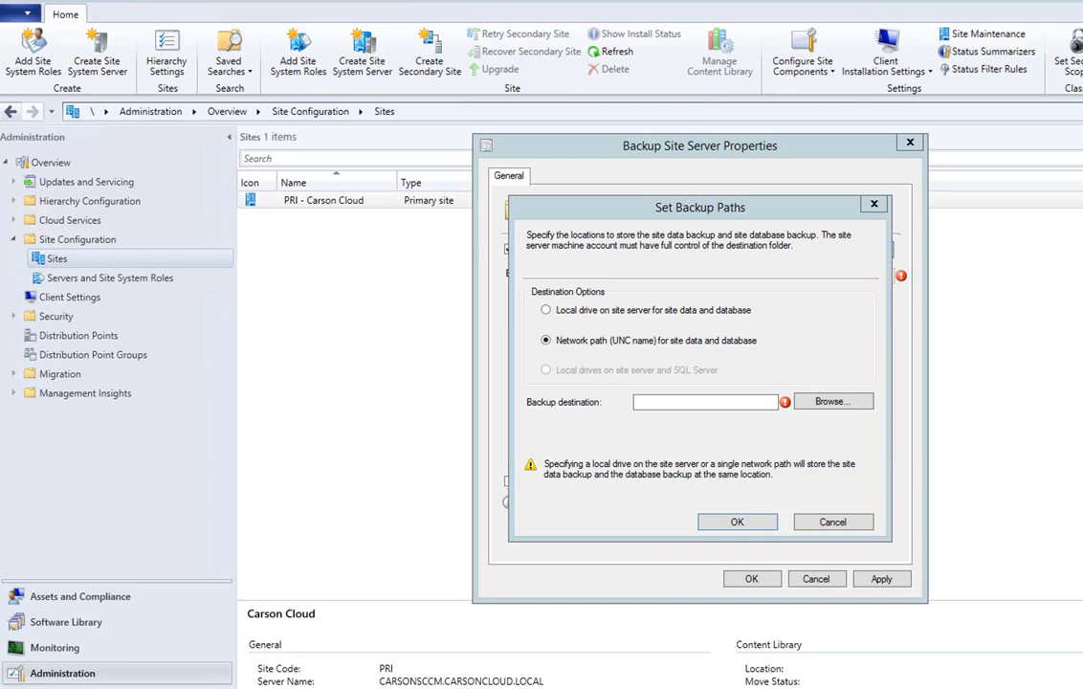
# Step: Open the network share in File Explorer and navigate up to the deploy folder
pyautogui.press('super+x')
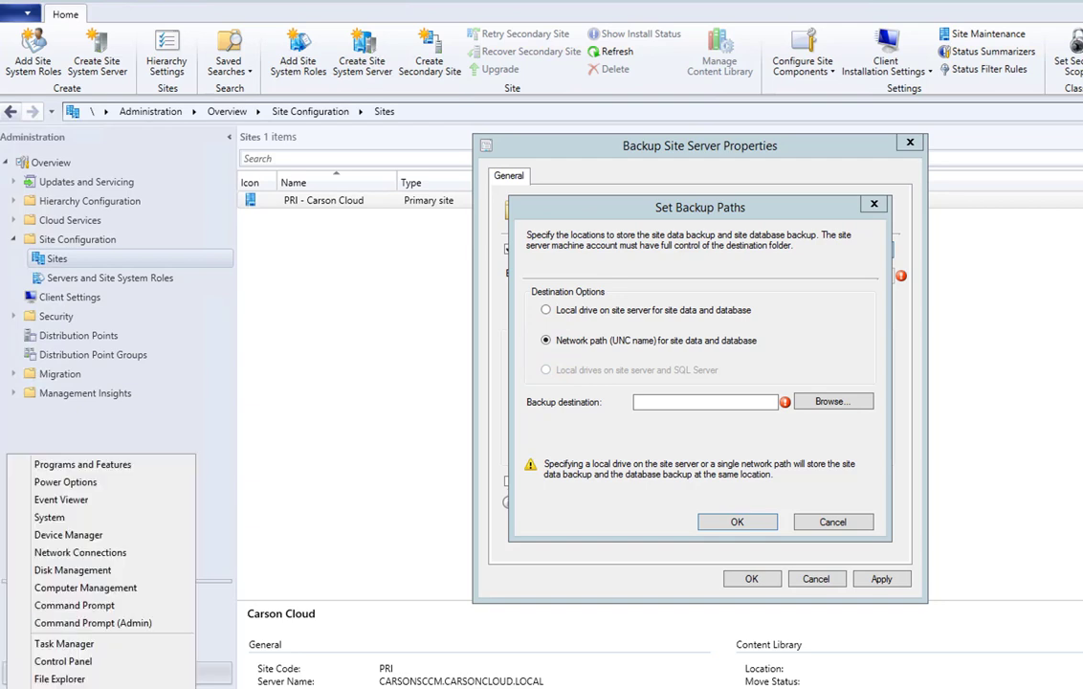
pyautogui.press('r')
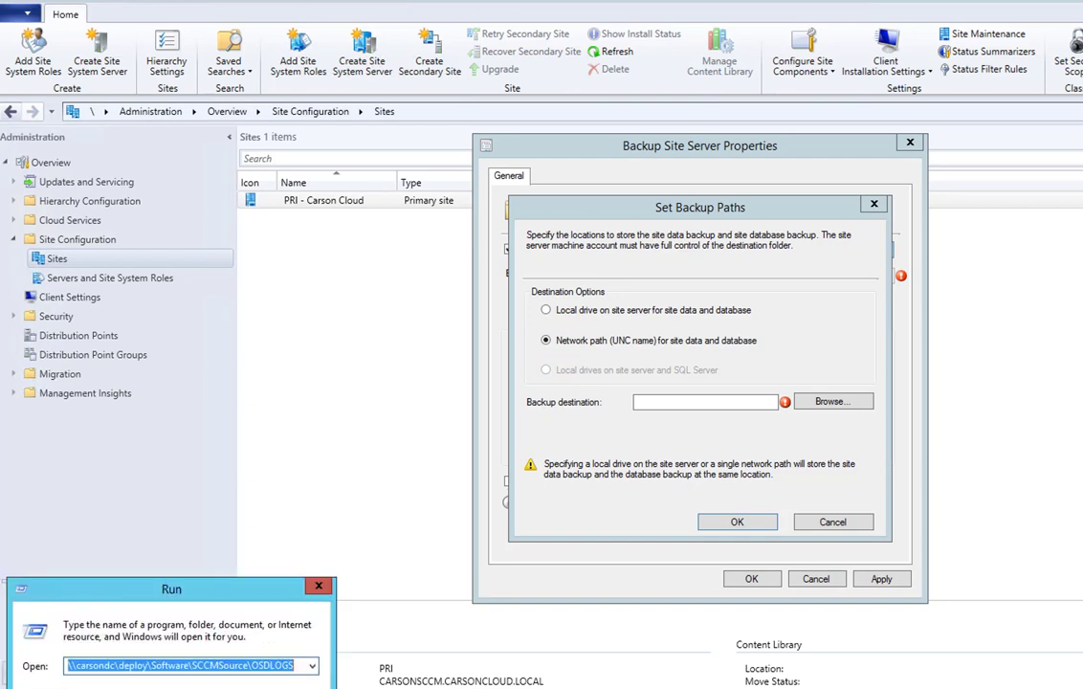
pyautogui.press('Return')
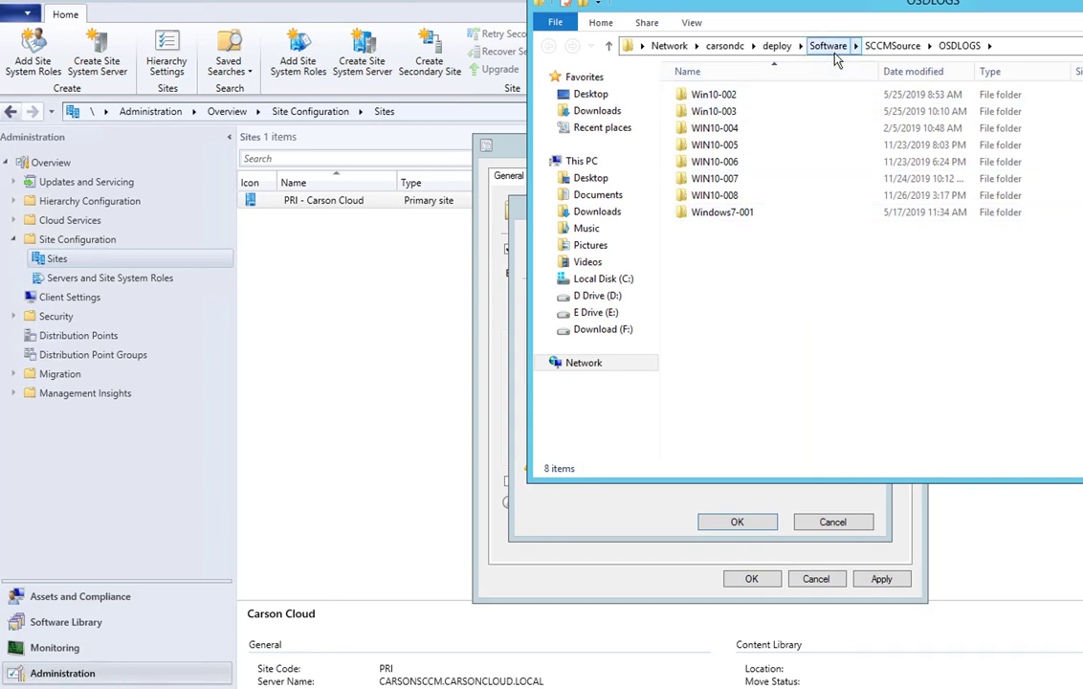
pyautogui.click(827, 50)
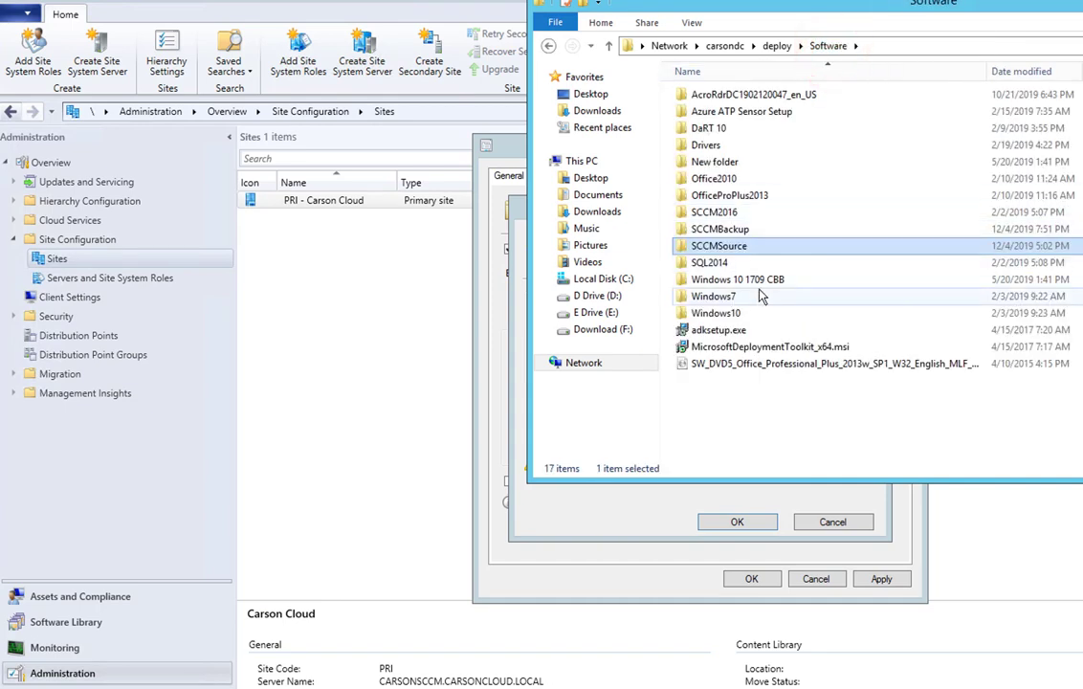
pyautogui.click(779, 46)
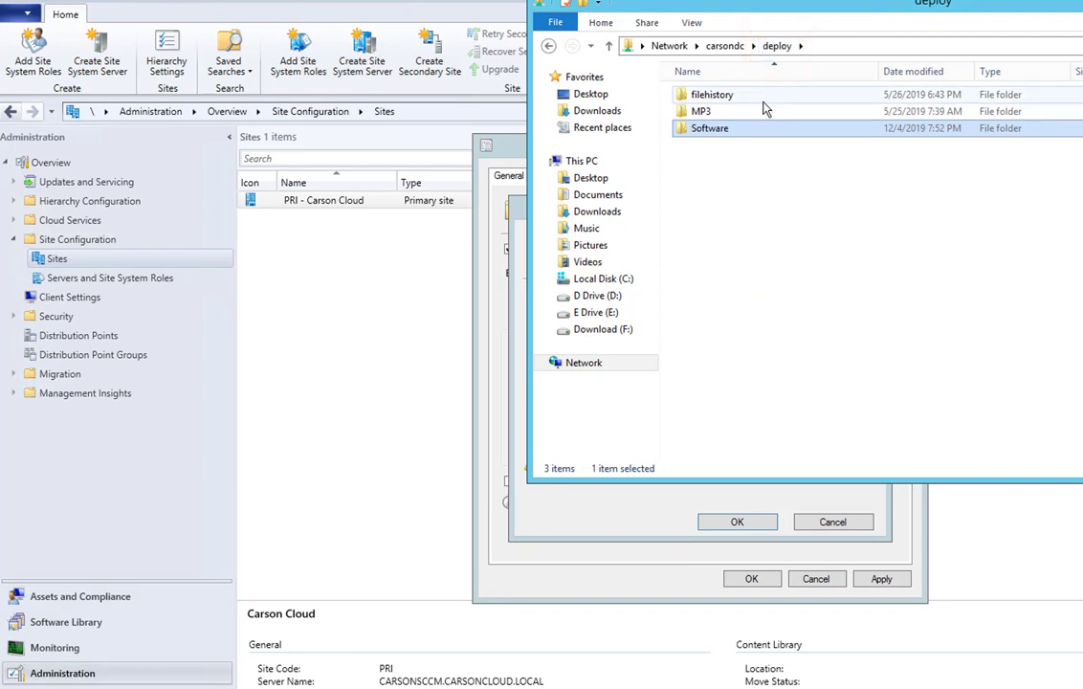
# Step: Create a new folder named SCCMBackup inside the deploy share
pyautogui.click(777, 249)
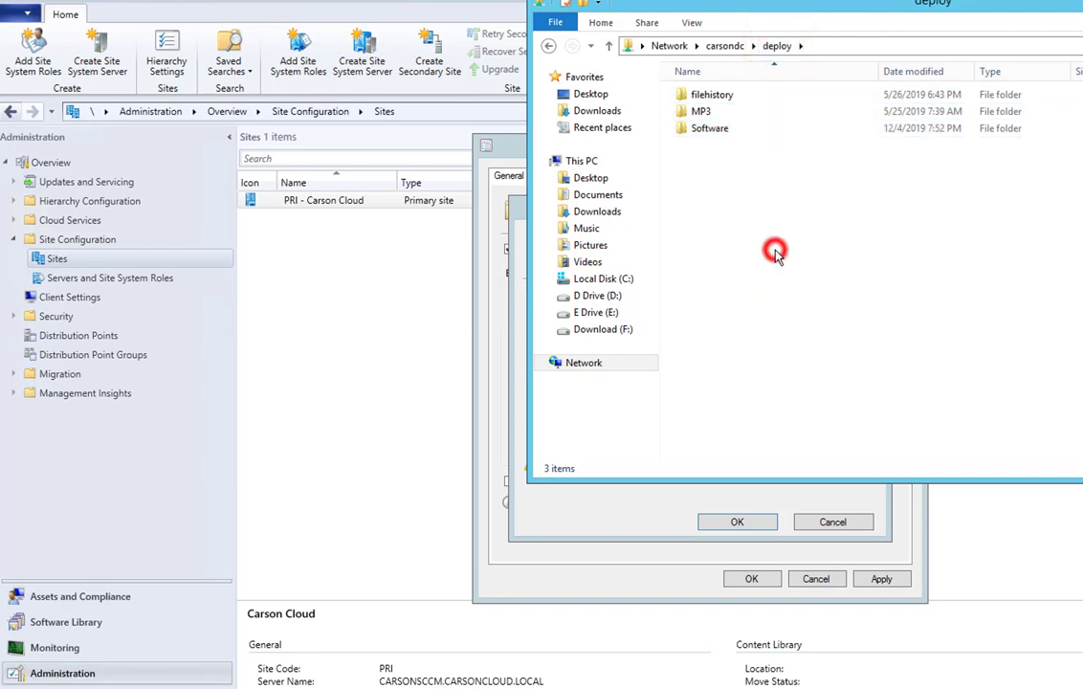
pyautogui.rightClick(735, 208)
pyautogui.click(766, 362)
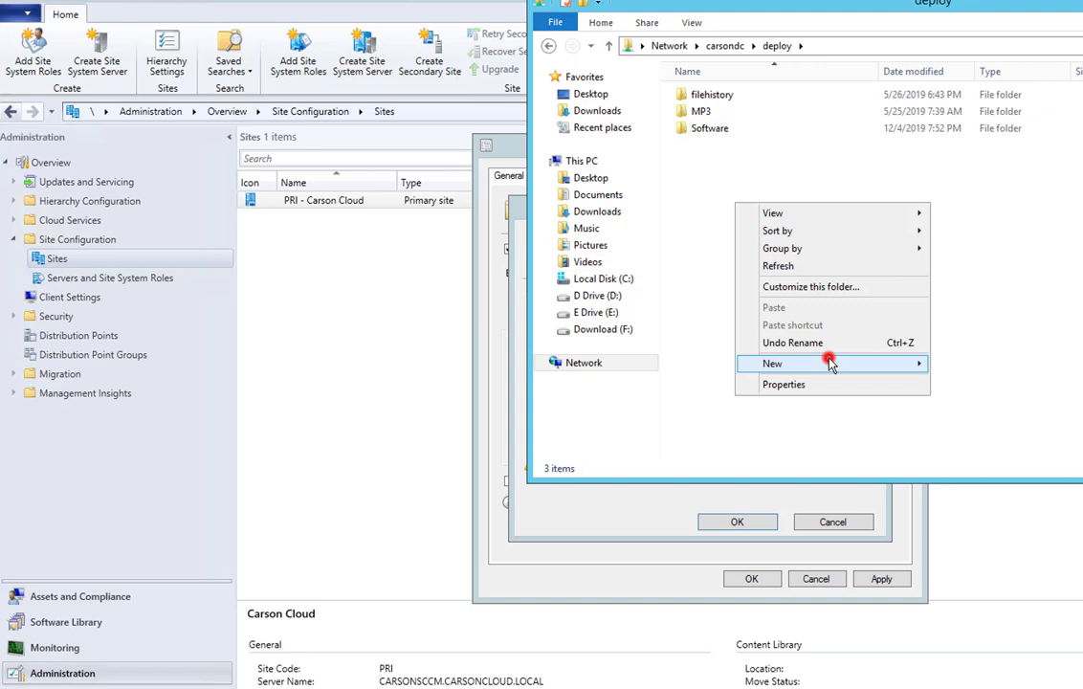
pyautogui.click(979, 364)
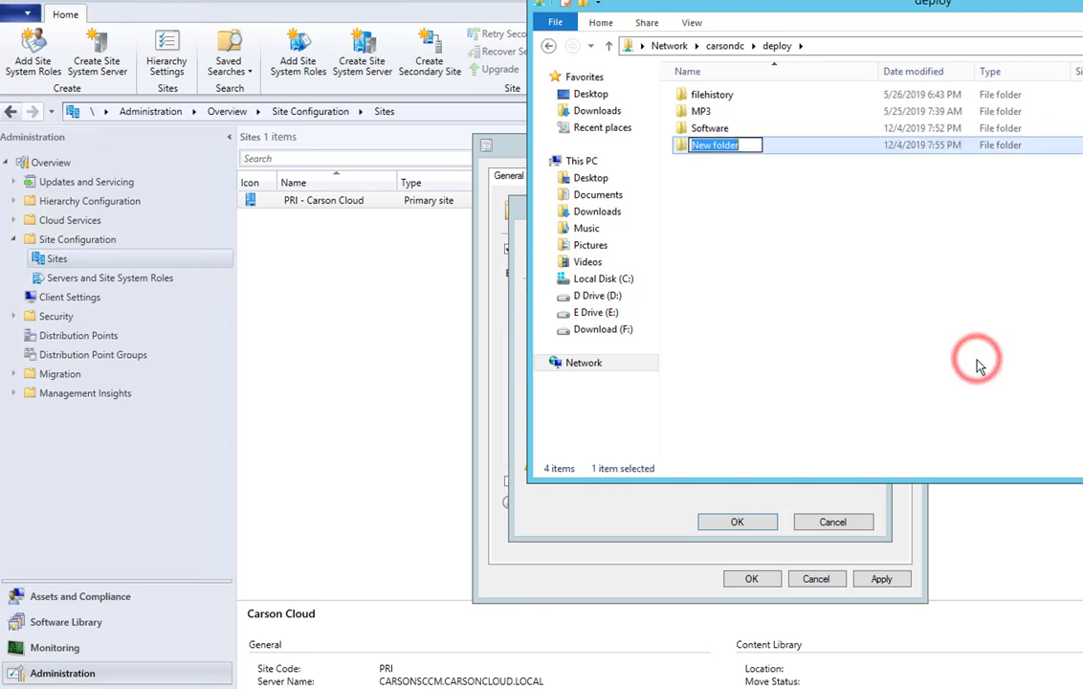
pyautogui.write('SCCMB')
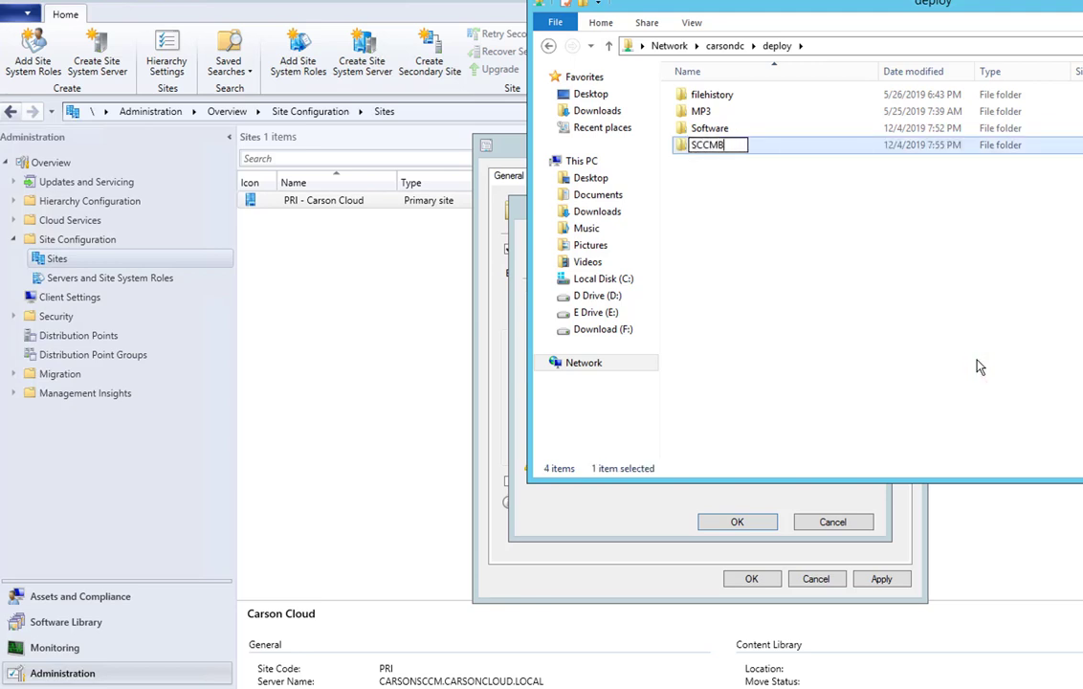
pyautogui.write('ackup')
pyautogui.click(978, 364)
# Step: Copy the \\carsondc\deploy\SCCMBackup path and return to the Set Backup Paths dialog
pyautogui.doubleClick(754, 147)
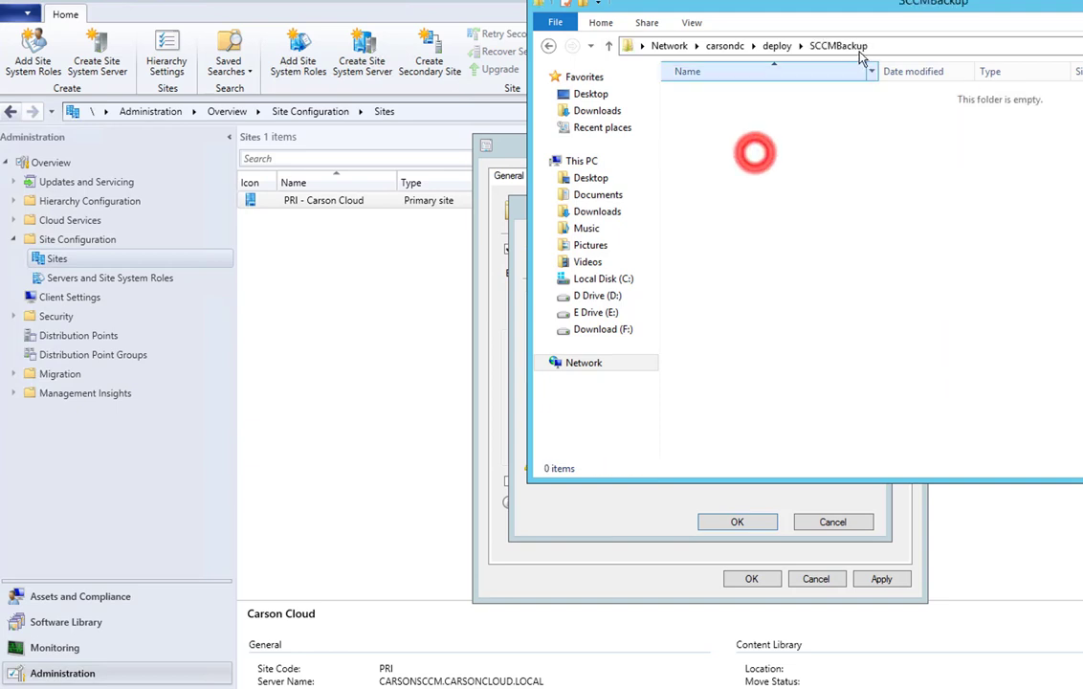
pyautogui.click(914, 44)
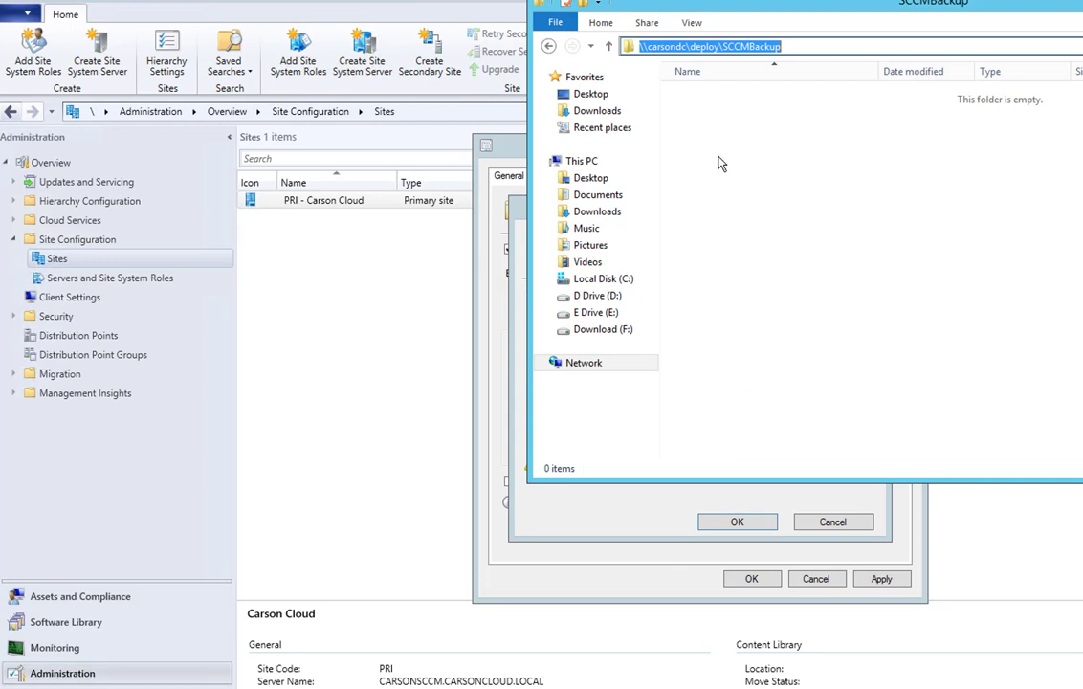
pyautogui.click(587, 510)
# Step: Paste \\carsondc\deploy\SCCMBackup as the backup destination, confirm it, and enable backup failure alerts
pyautogui.click(687, 402)
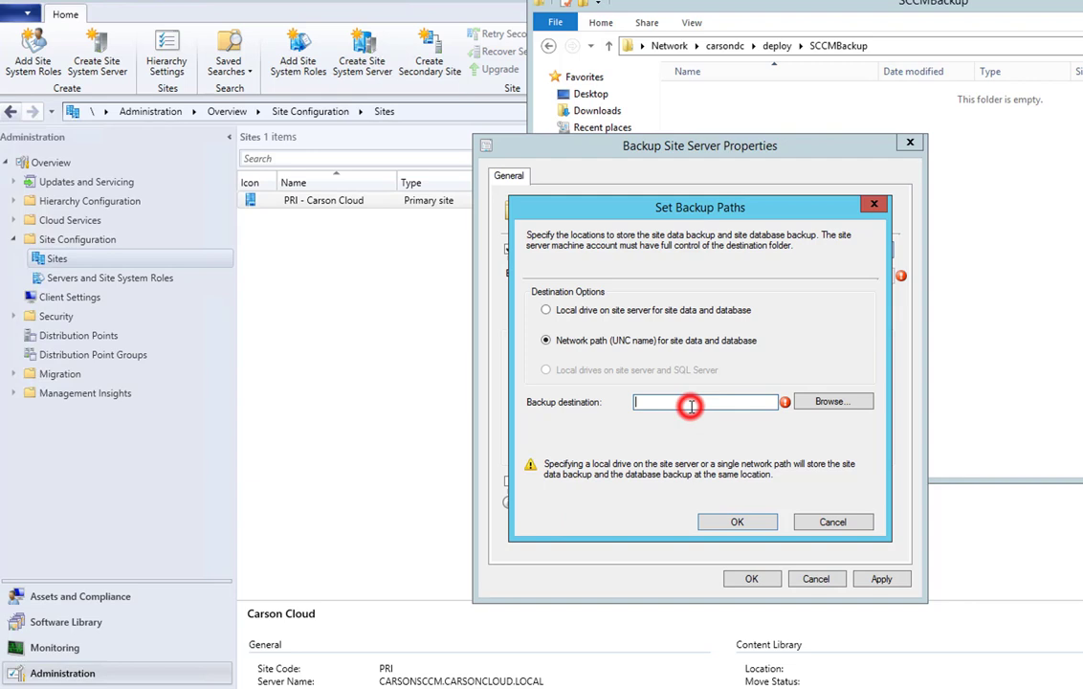
pyautogui.hotkey('ctrl', 'v')
pyautogui.click(735, 522)
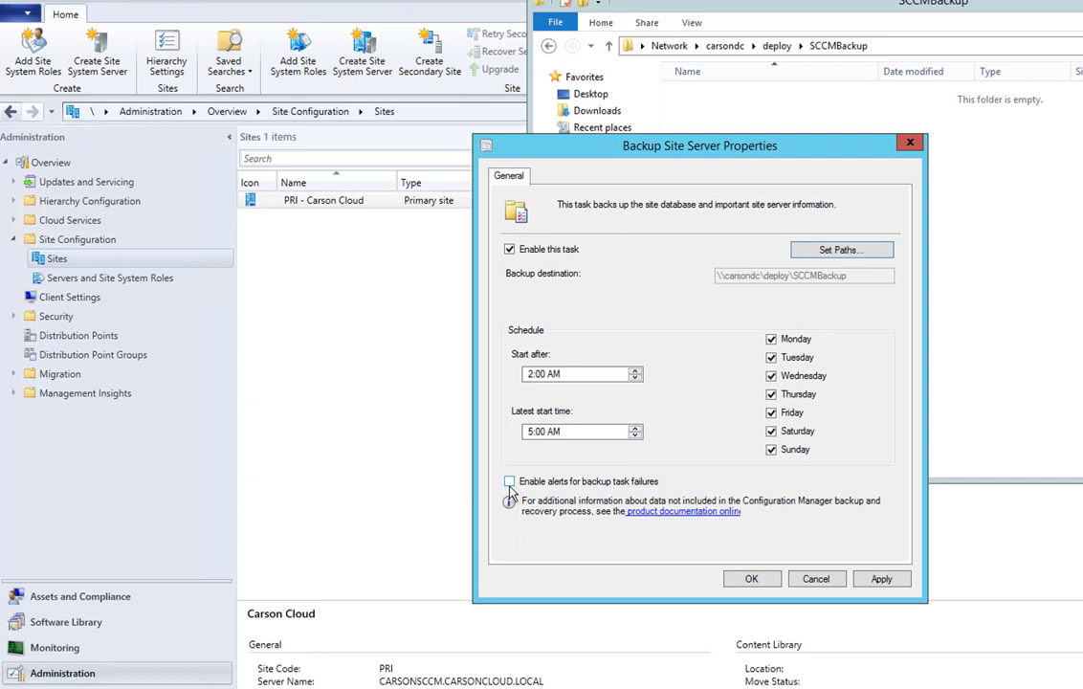
pyautogui.click(510, 486)
# Step: Save the Backup Site Server task settings and close the Site Maintenance dialog, returning to Sites
pyautogui.click(751, 581)
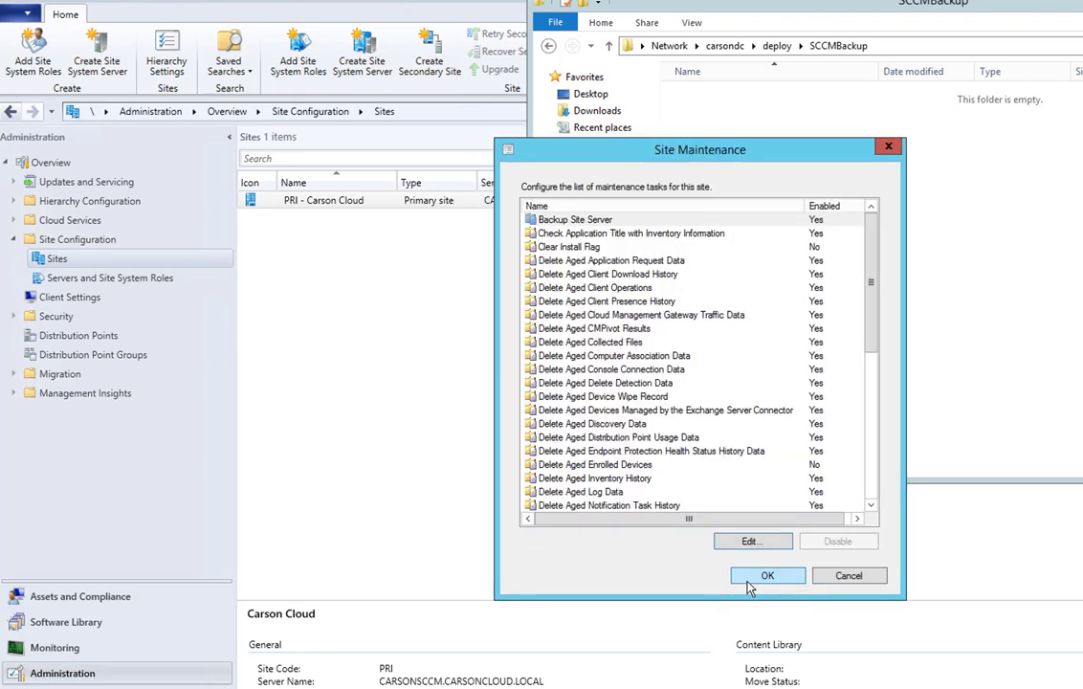
pyautogui.click(748, 581)
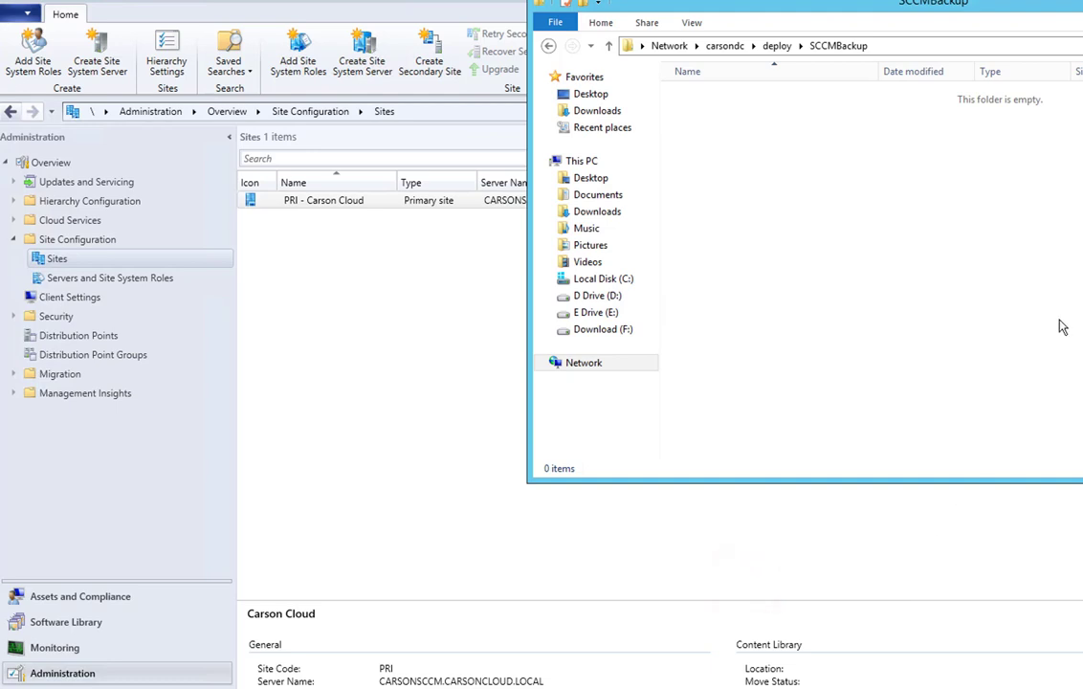
pyautogui.click(958, 242)
pyautogui.moveTo(75, 688)
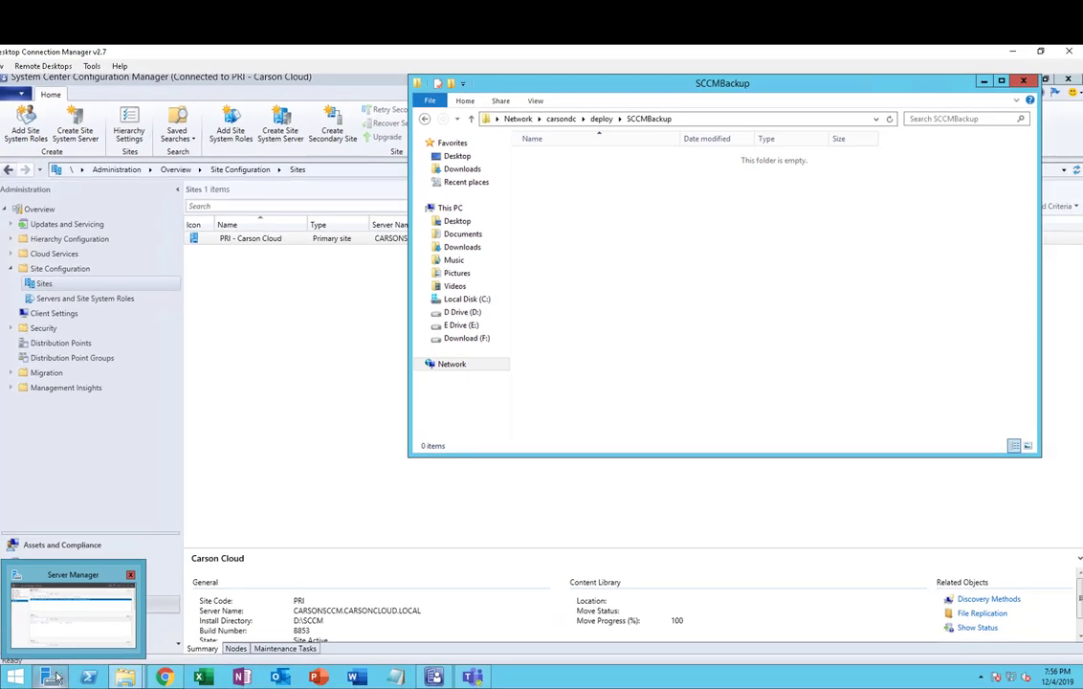
# Step: Launch the Services console from Server Manager's Tools menu
pyautogui.click(55, 678)
pyautogui.rightClick(55, 678)
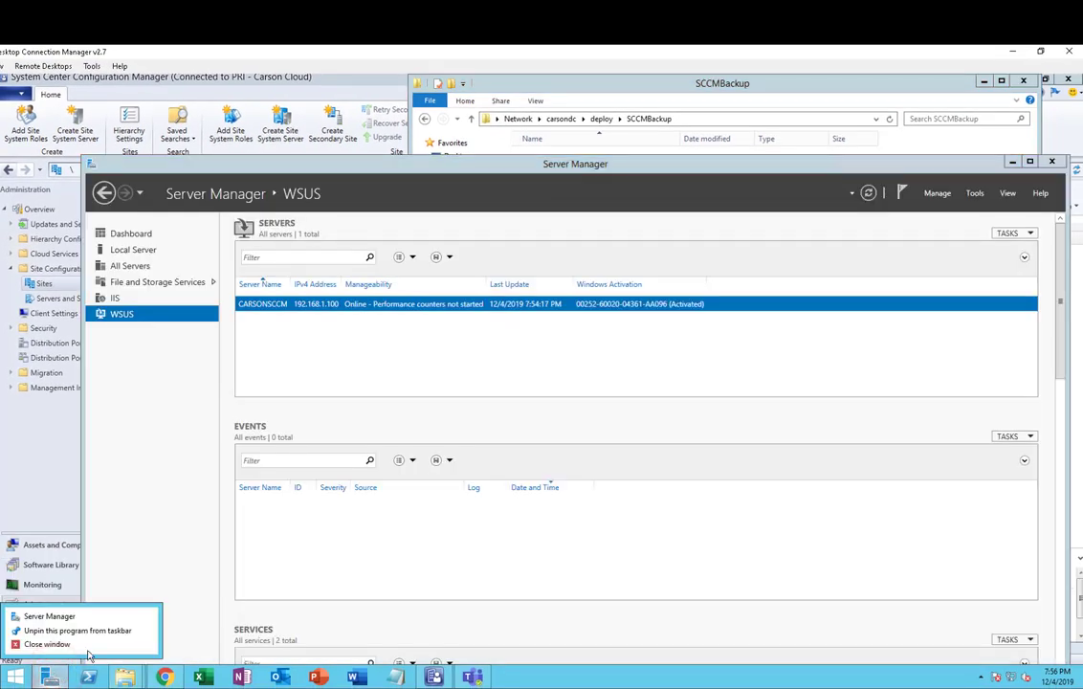
pyautogui.click(937, 194)
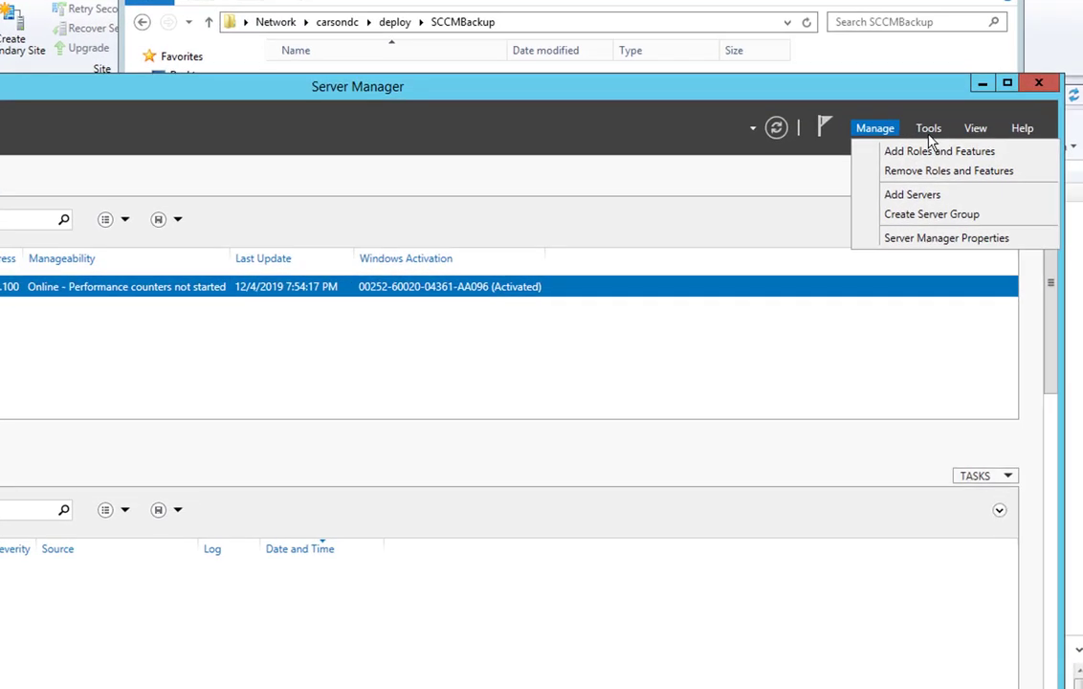
pyautogui.click(974, 194)
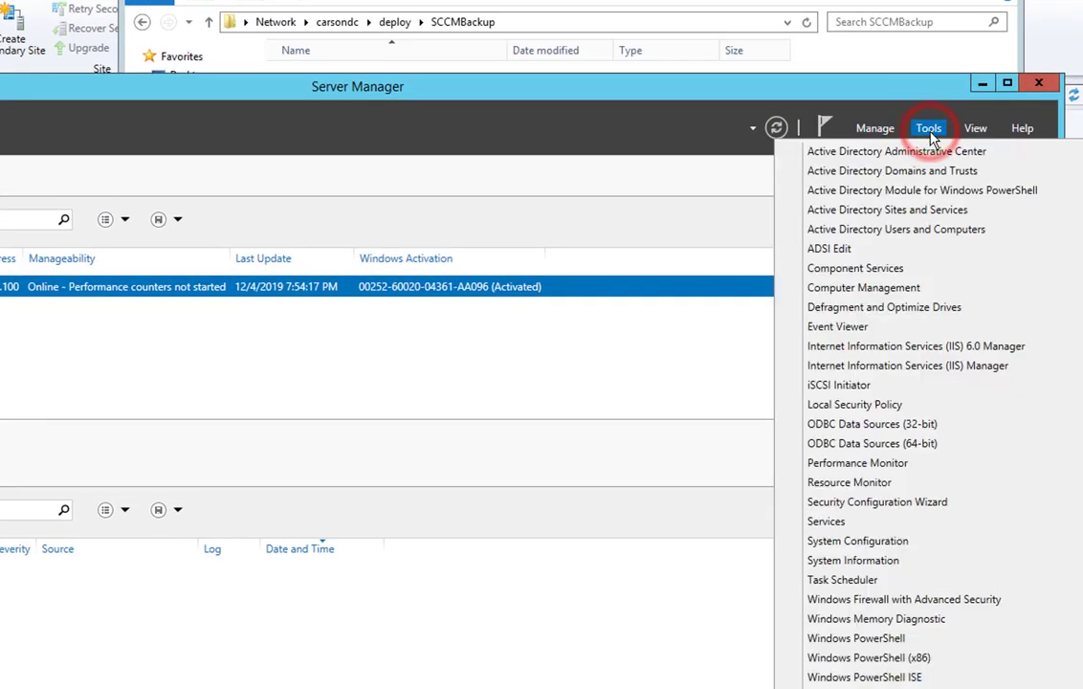
pyautogui.click(840, 524)
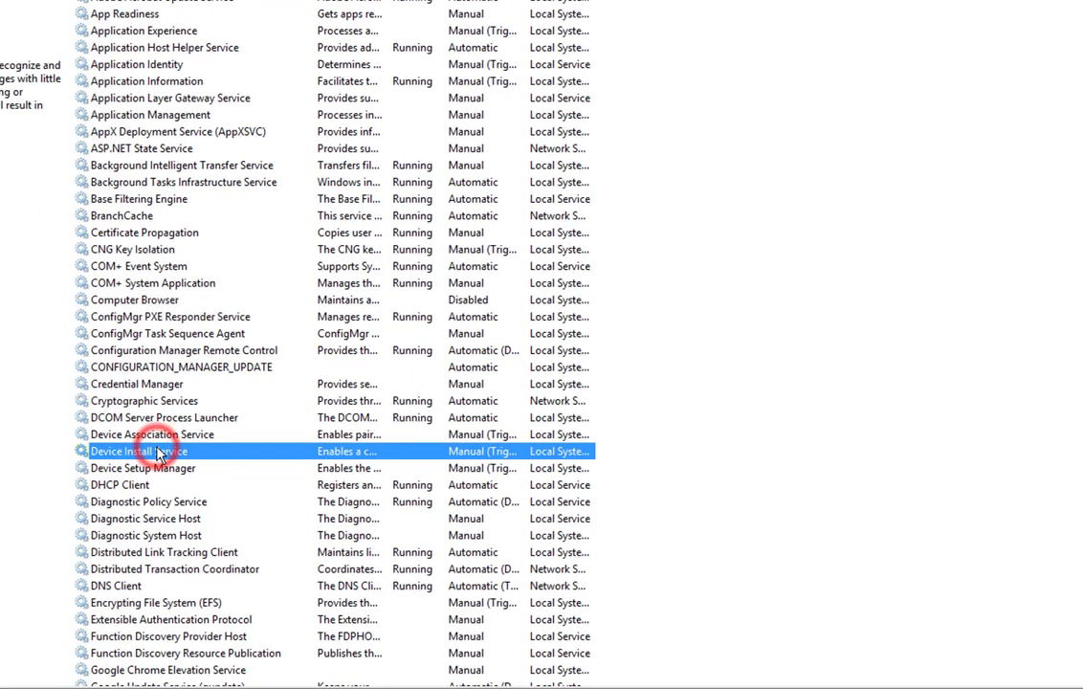
# Step: Find the SMS_SITE_BACKUP service and start it so it shows Running
pyautogui.write('sms')
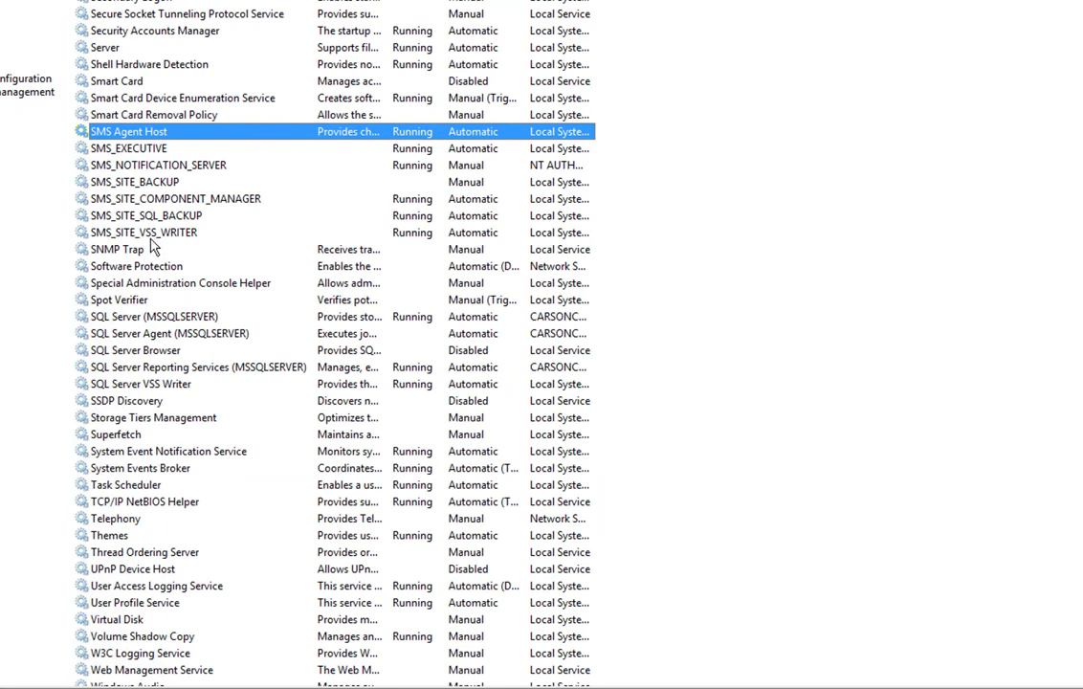
pyautogui.click(140, 185)
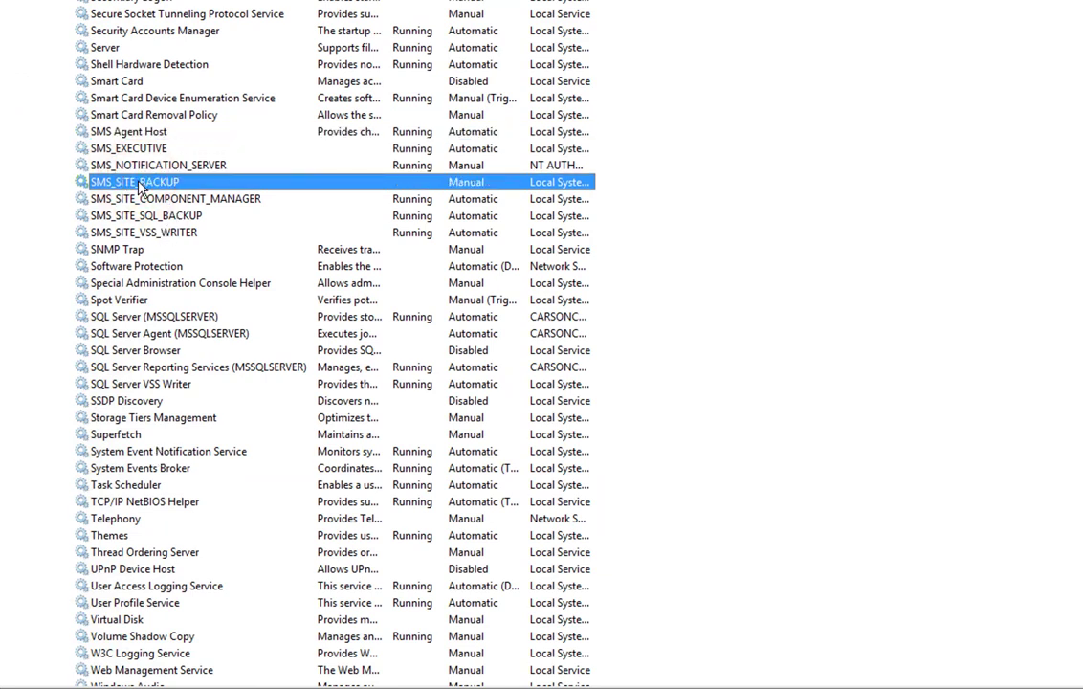
pyautogui.rightClick(140, 185)
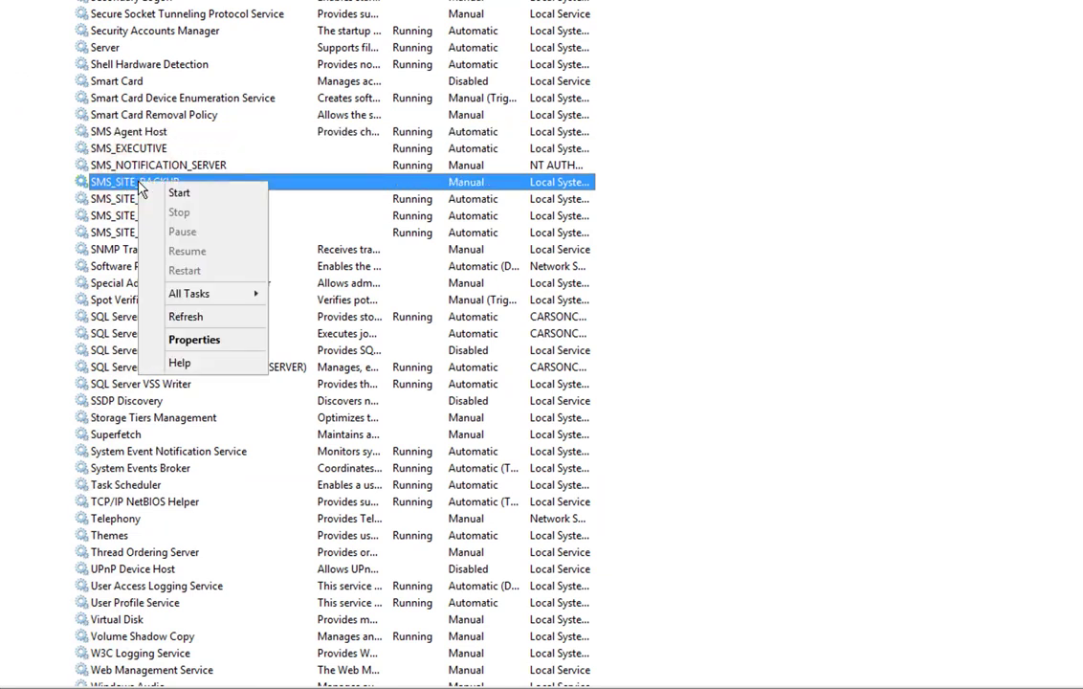
pyautogui.click(192, 194)
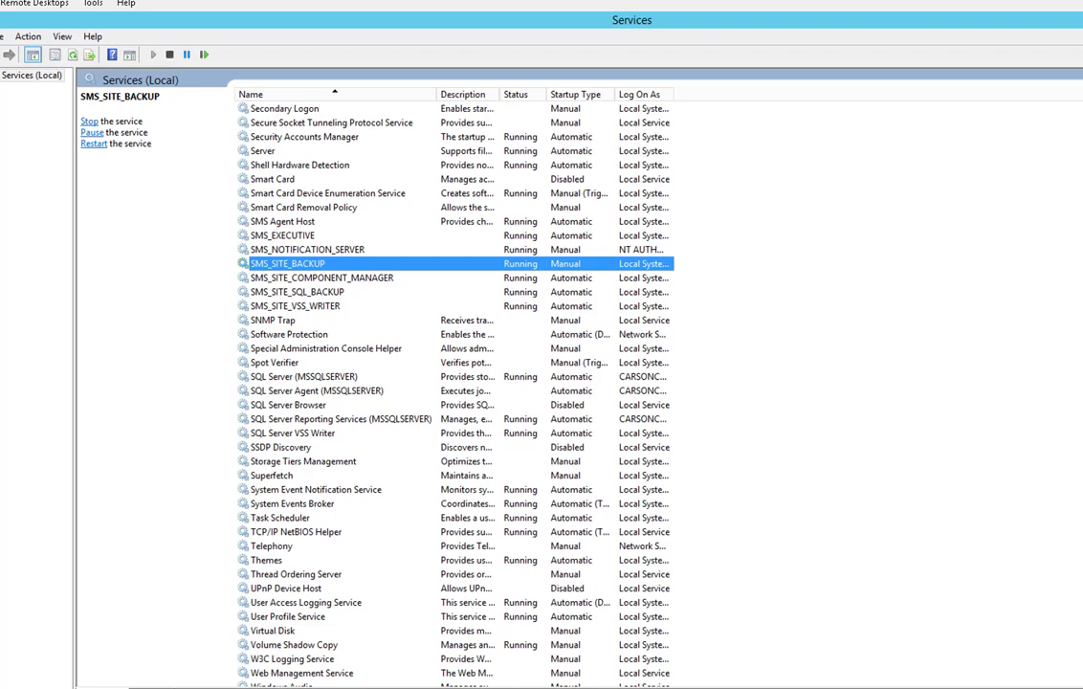
# Step: Switch to the SCCMBackup Explorer window and open the new PRIBackup folder to view its contents
pyautogui.click(222, 668)
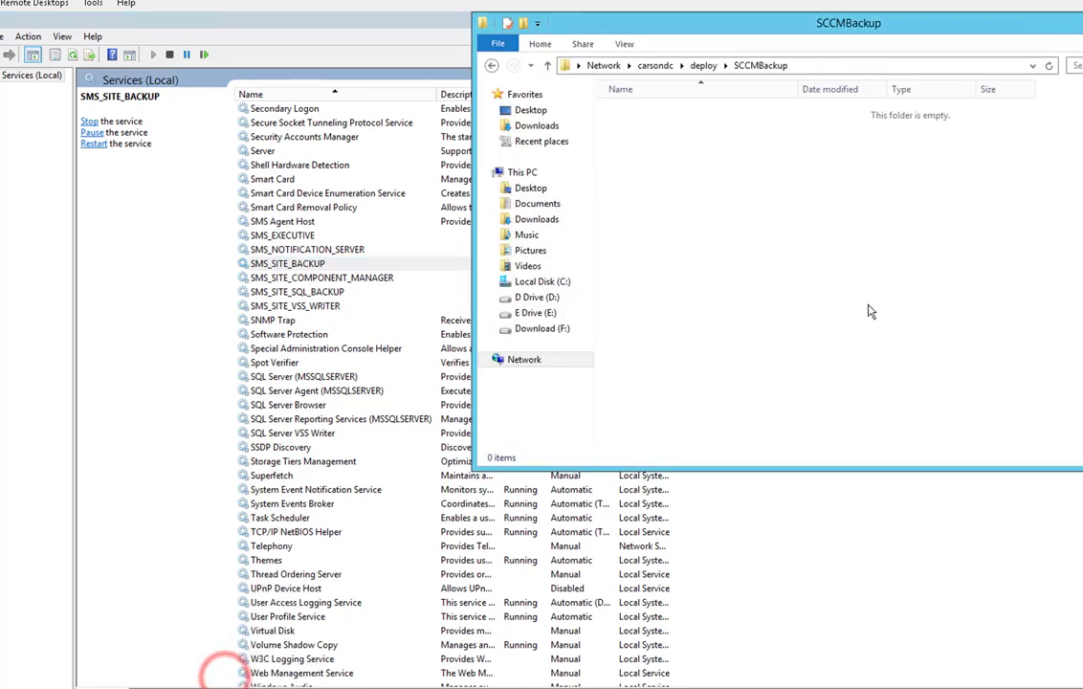
pyautogui.click(844, 224)
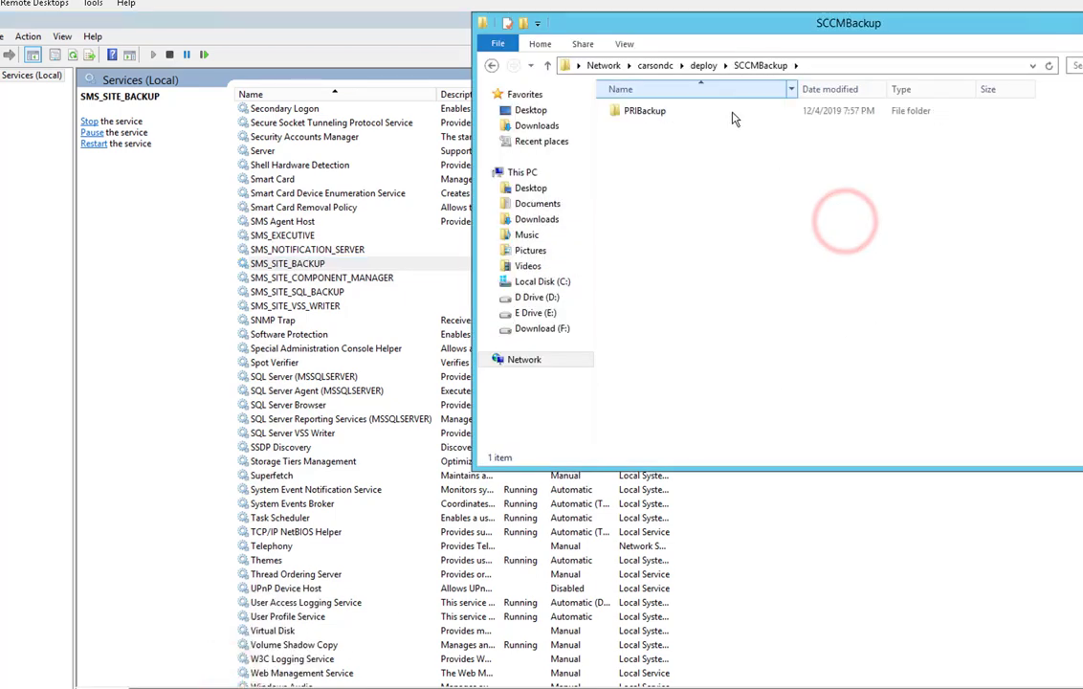
pyautogui.click(655, 112)
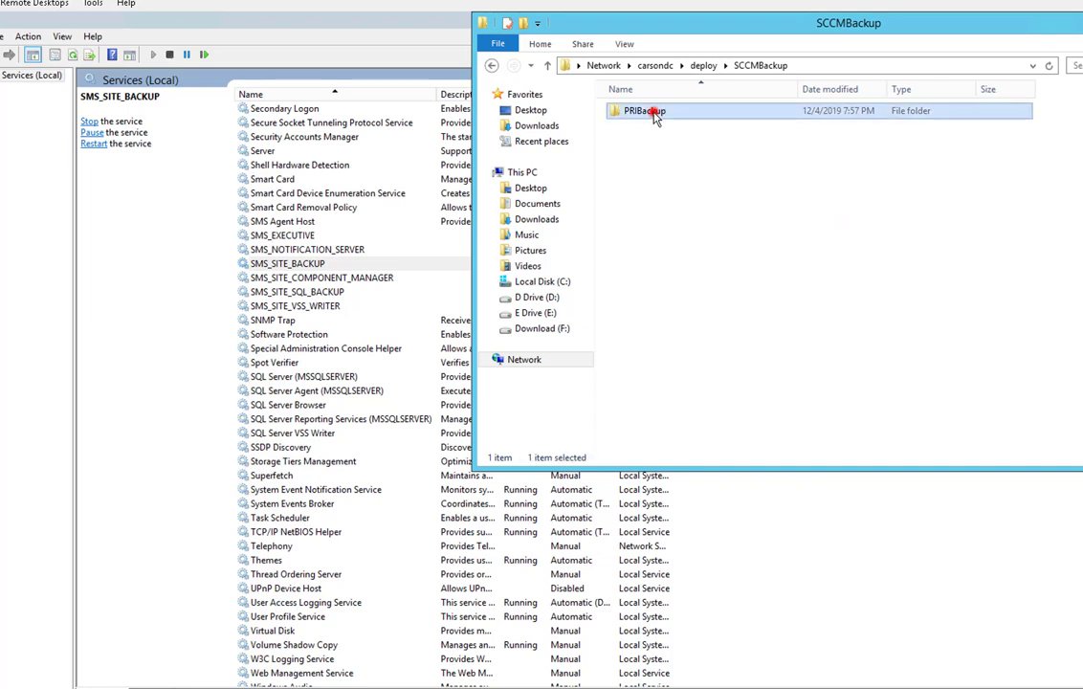
pyautogui.doubleClick(654, 113)
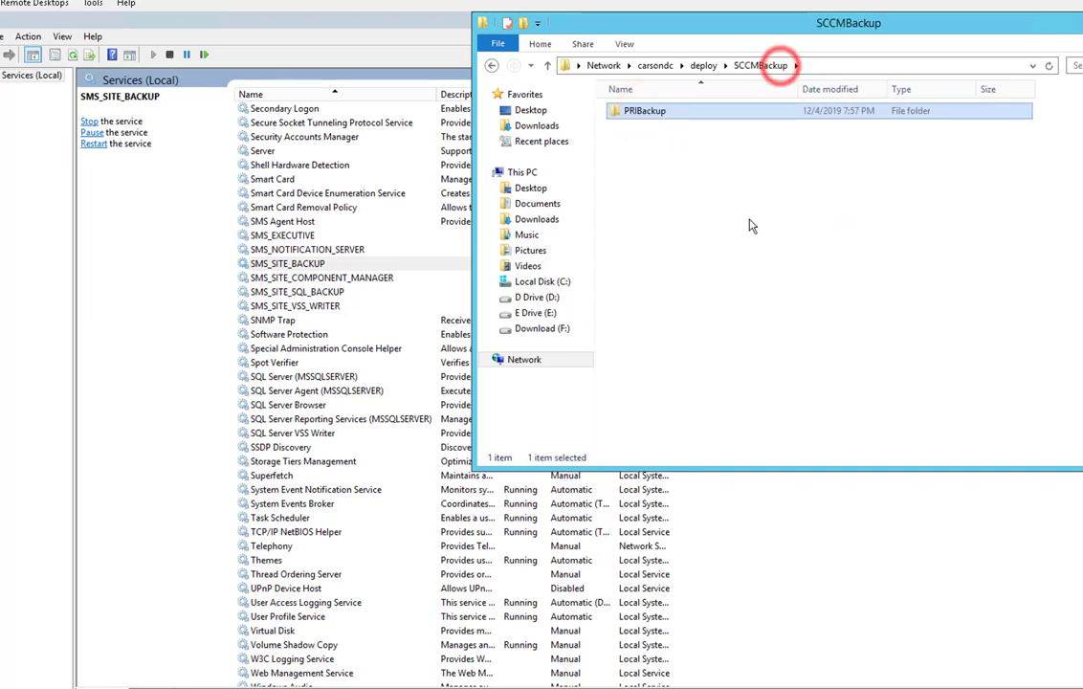